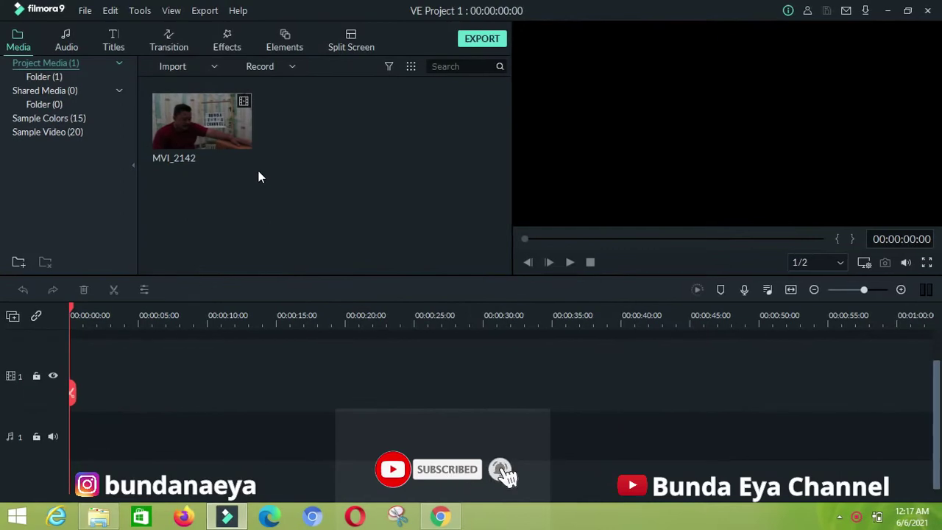
# Place the MVI_2142 clip at the start of video track 1 and play it
pyautogui.moveTo(232, 140); pyautogui.dragTo(27, 381)
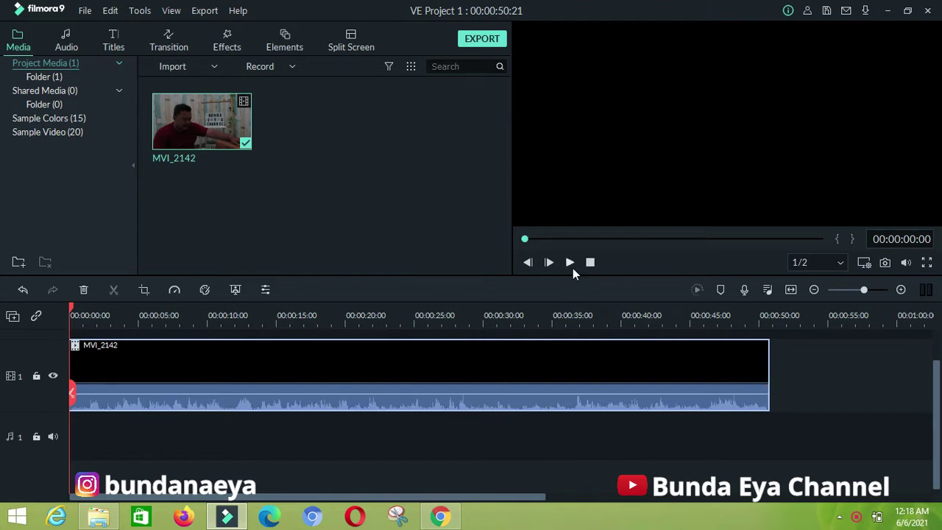
pyautogui.click(640, 381)
pyautogui.press('space')
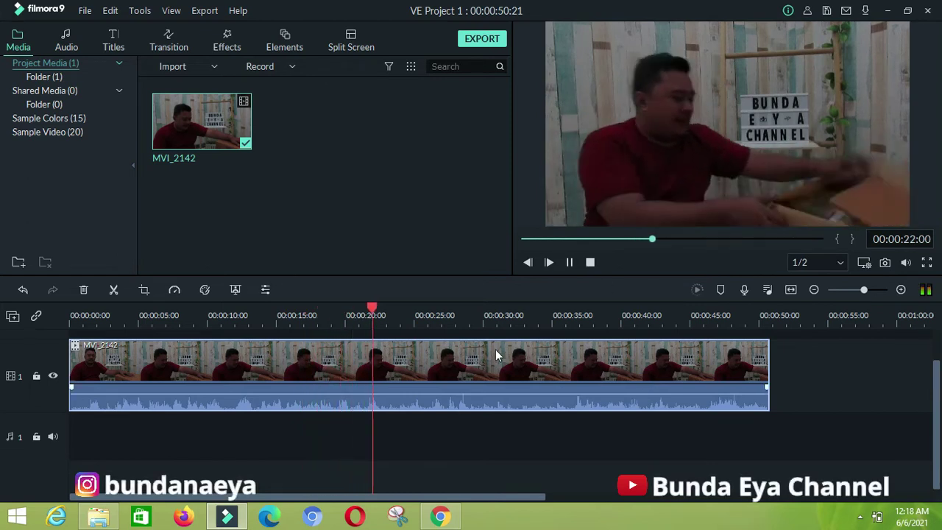
# Stop playback at 00:00:29:18, split the clip there and delete the section after the cut
pyautogui.click(569, 262)
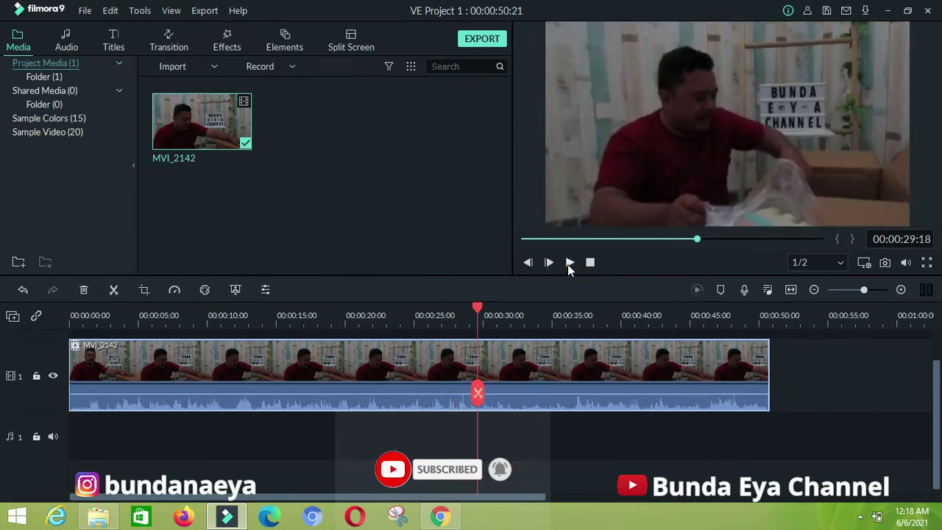
pyautogui.click(478, 392)
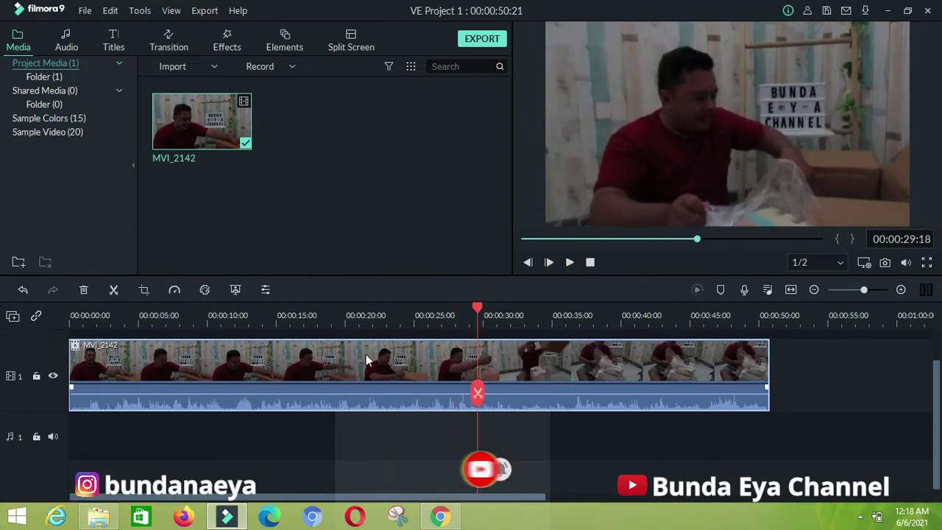
pyautogui.click(477, 394)
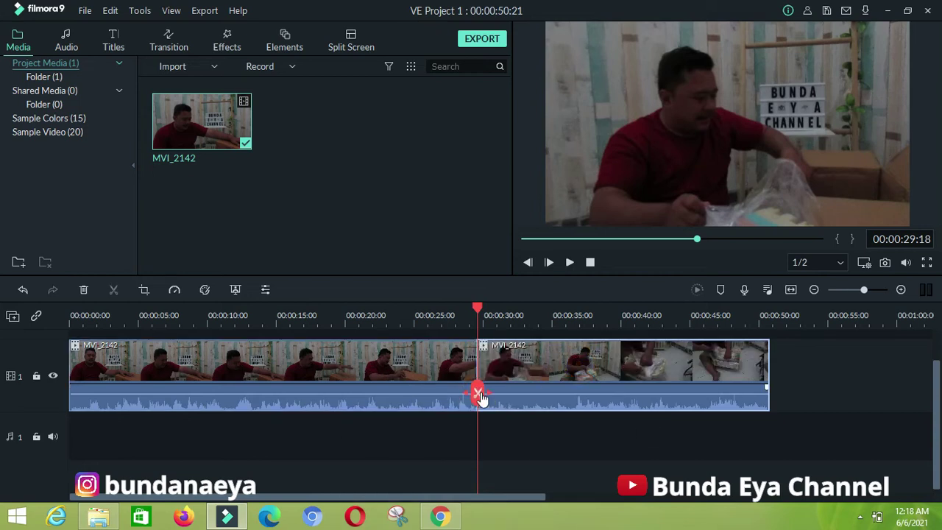
pyautogui.click(519, 368)
pyautogui.press('Delete')
# Preview the trimmed clip and return the playhead to its beginning
pyautogui.moveTo(478, 308); pyautogui.dragTo(88, 309)
pyautogui.press('space')
pyautogui.press('Home')
pyautogui.click(194, 374)
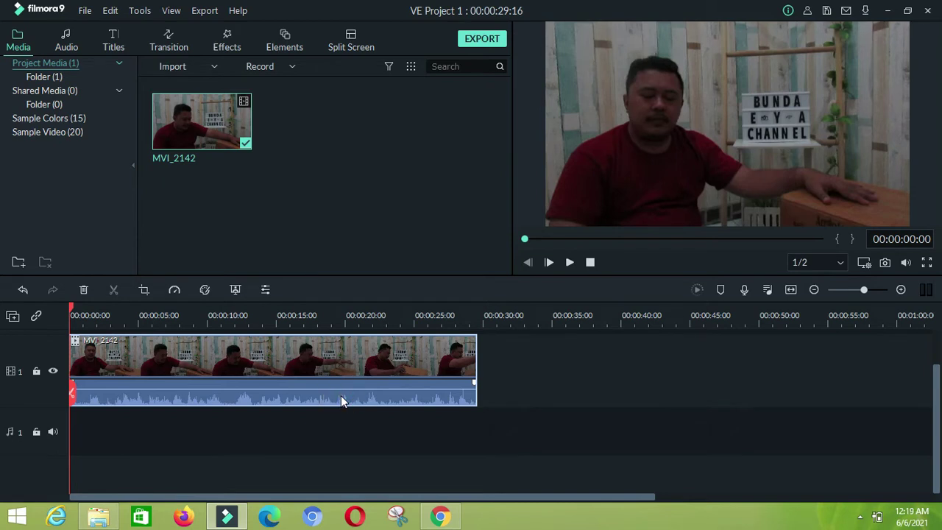
# Raise the clip's audio volume to the maximum of 12 dB and preview the sound from the start
pyautogui.doubleClick(163, 401)
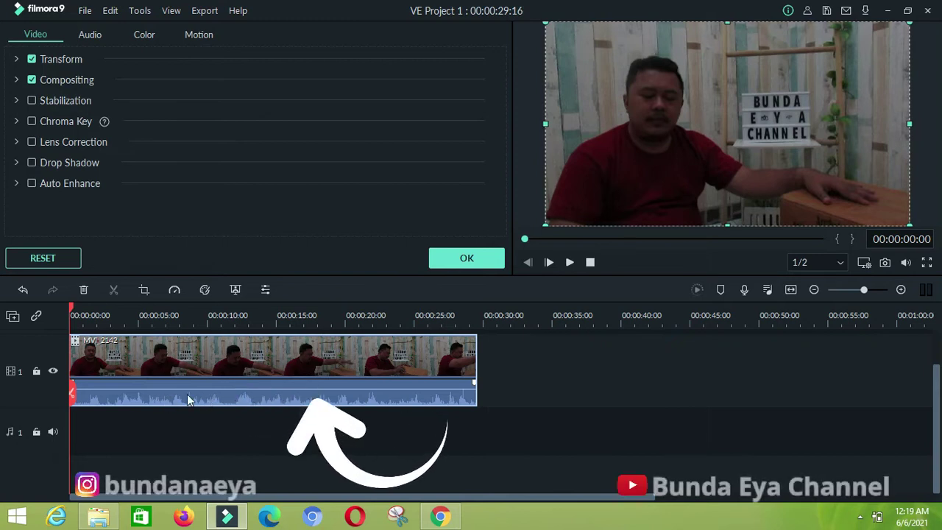
pyautogui.click(88, 37)
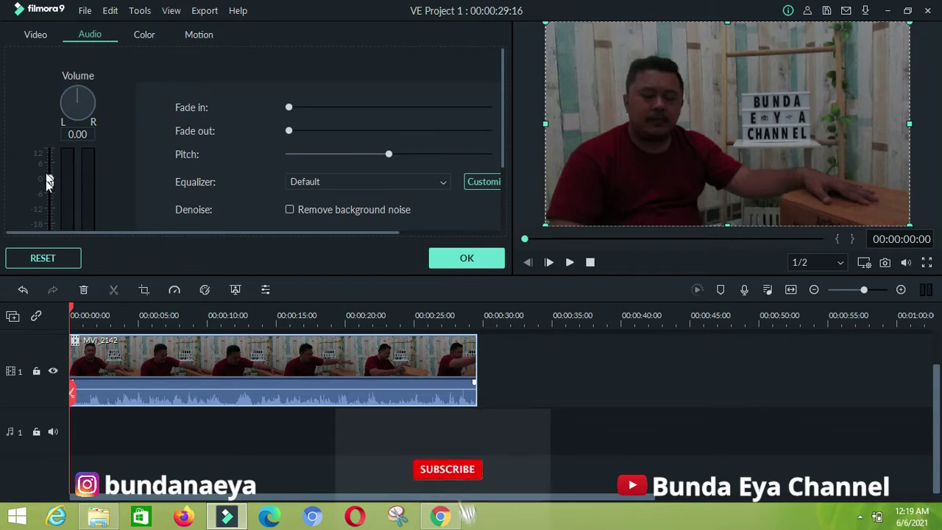
pyautogui.moveTo(51, 184); pyautogui.dragTo(51, 168)
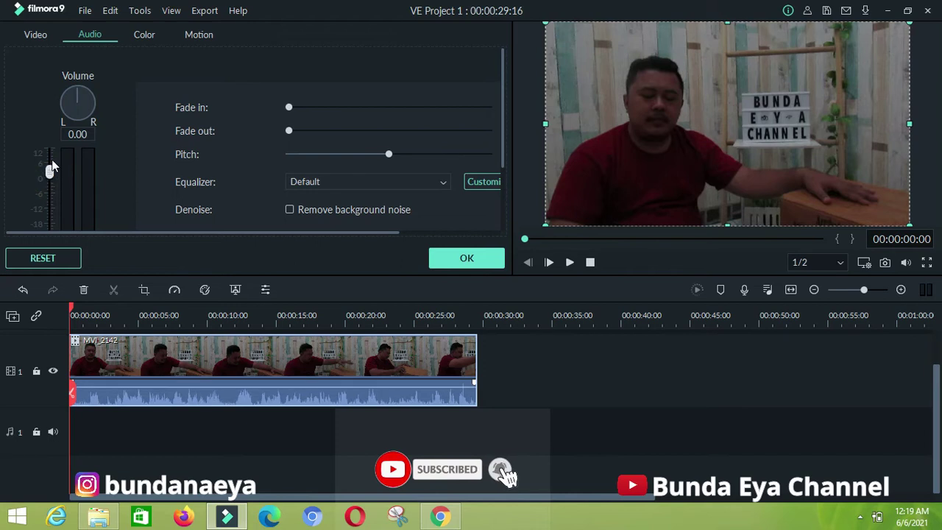
pyautogui.click(50, 172)
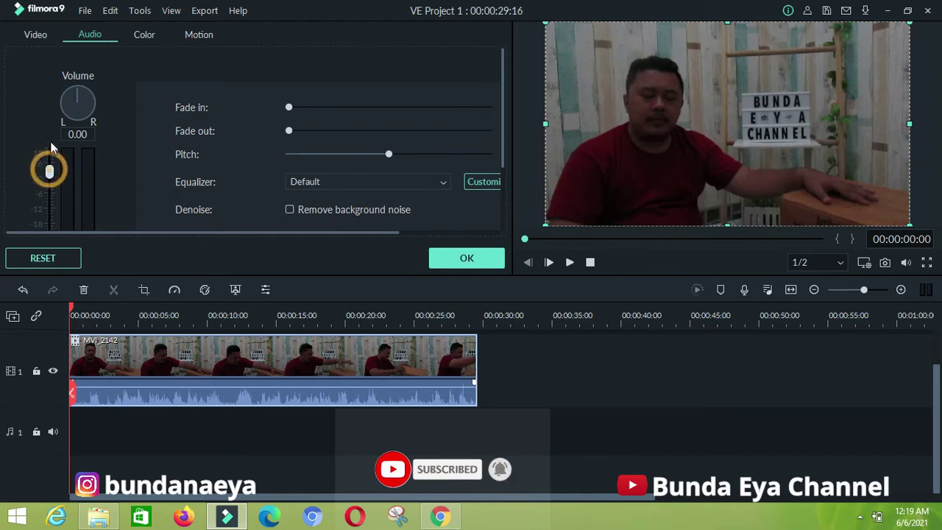
pyautogui.scroll(-1, 47, 181)
pyautogui.moveTo(49, 130); pyautogui.dragTo(50, 115)
pyautogui.click(51, 113)
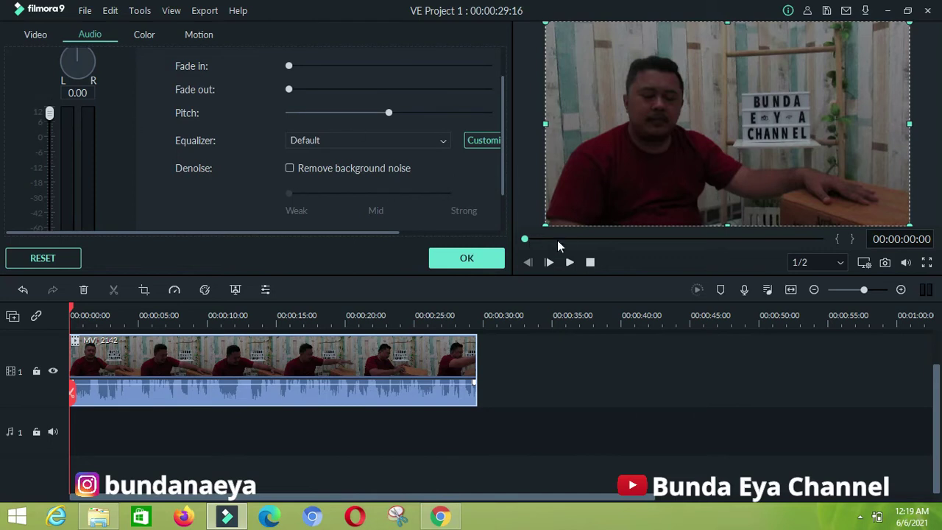
pyautogui.click(570, 262)
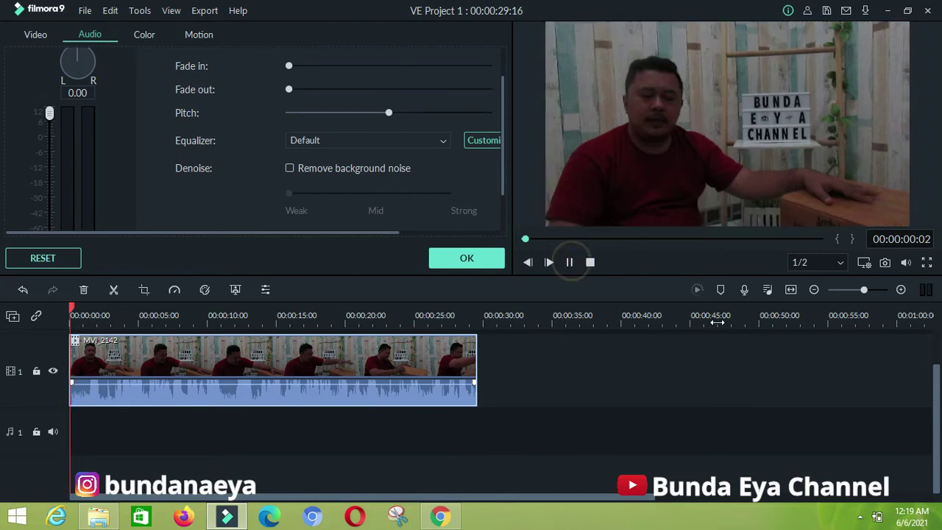
pyautogui.click(570, 263)
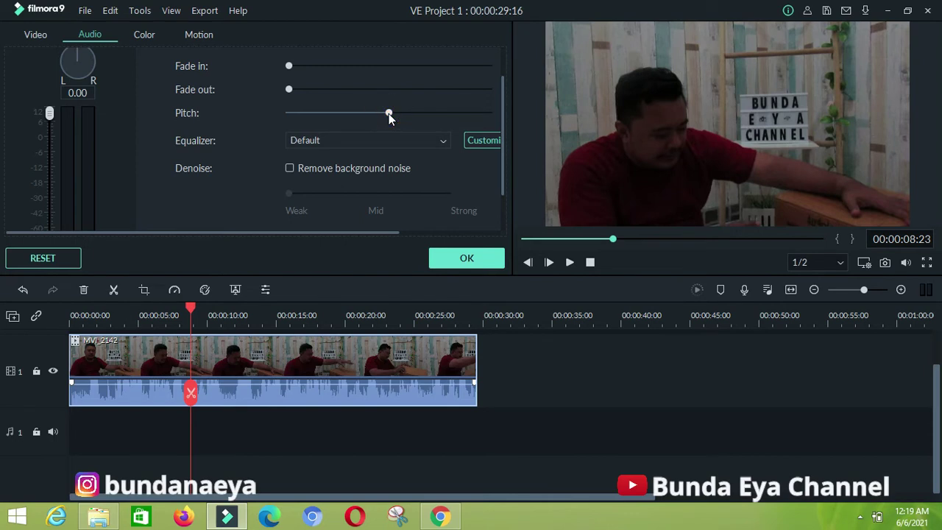
# Lower the clip's audio pitch close to its minimum and preview the voice from the start
pyautogui.moveTo(293, 118)
pyautogui.mouseDown()
pyautogui.moveTo(283, 113)
pyautogui.moveTo(308, 113)
pyautogui.mouseUp()
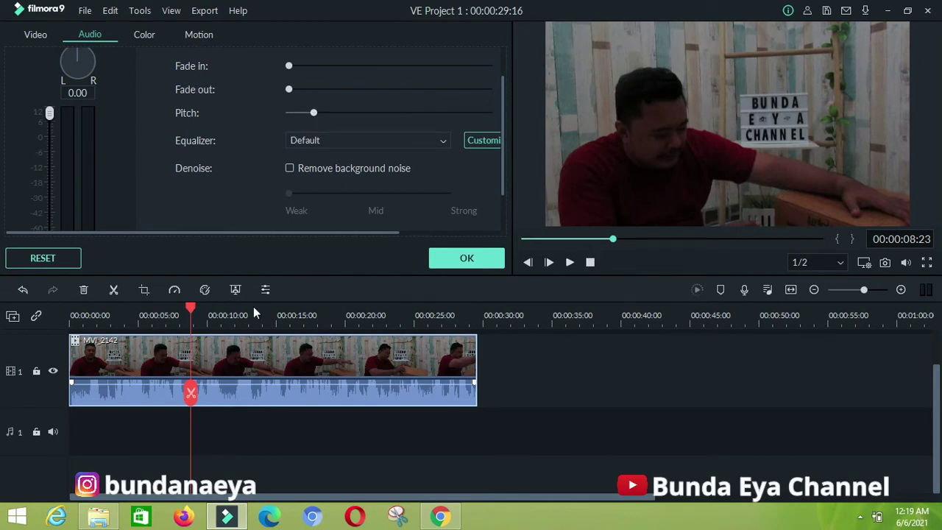
pyautogui.click(189, 306)
pyautogui.press('Home')
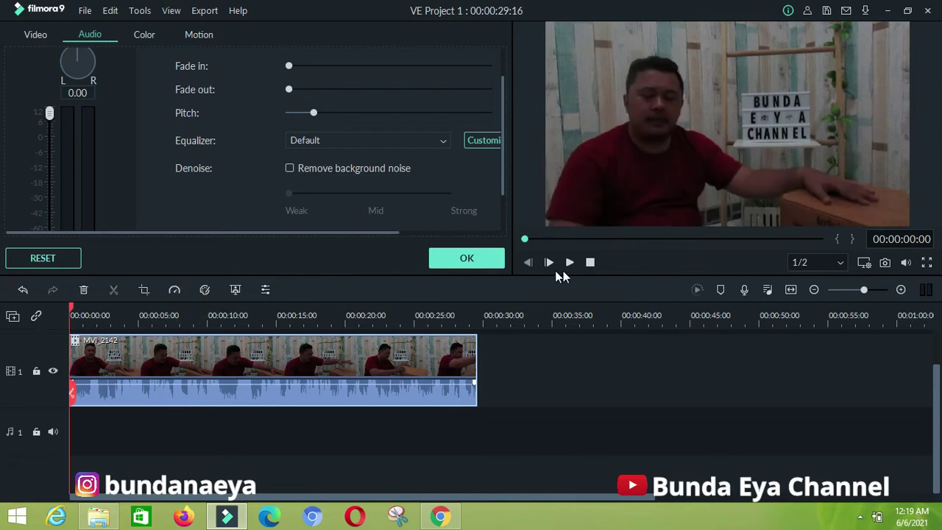
pyautogui.press('space')
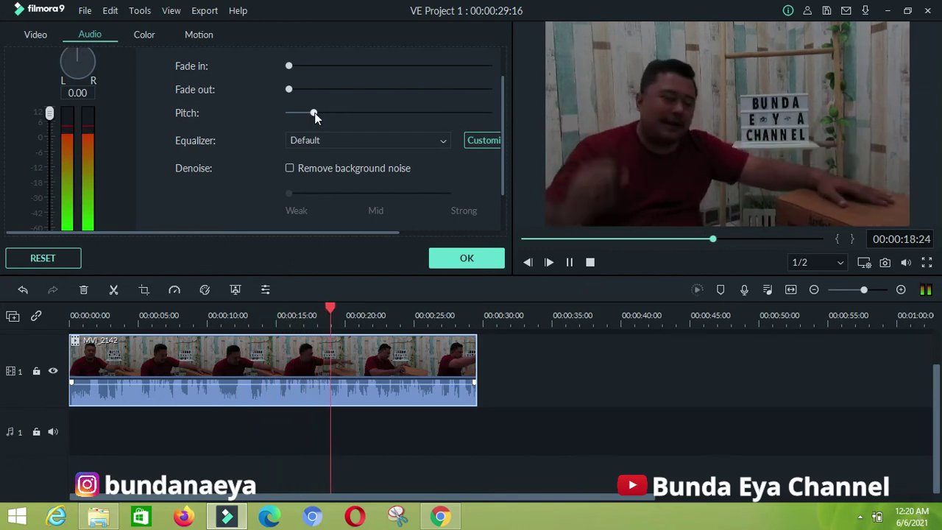
pyautogui.moveTo(314, 112)
pyautogui.mouseDown()
pyautogui.moveTo(291, 115)
pyautogui.moveTo(322, 113)
pyautogui.mouseUp()
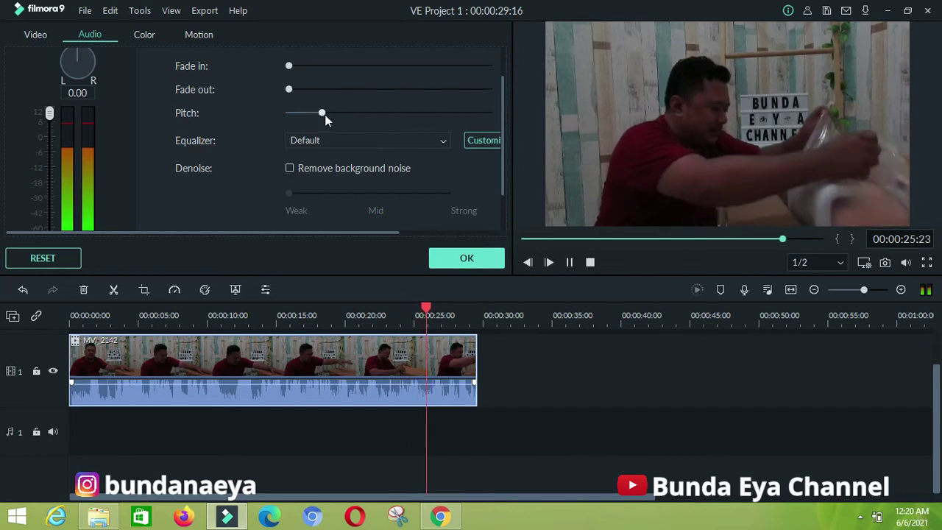
pyautogui.click(569, 262)
# Return the clip's volume to 0 dB and raise its pitch well above the midpoint while previewing
pyautogui.moveTo(49, 117); pyautogui.dragTo(52, 143)
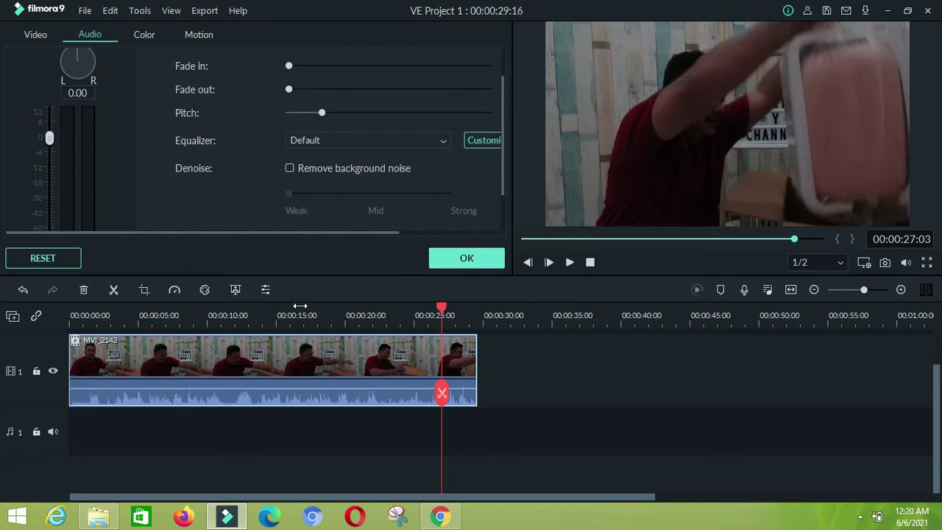
pyautogui.click(273, 317)
pyautogui.moveTo(321, 112); pyautogui.dragTo(441, 112)
pyautogui.click(569, 262)
pyautogui.moveTo(437, 112); pyautogui.dragTo(462, 115)
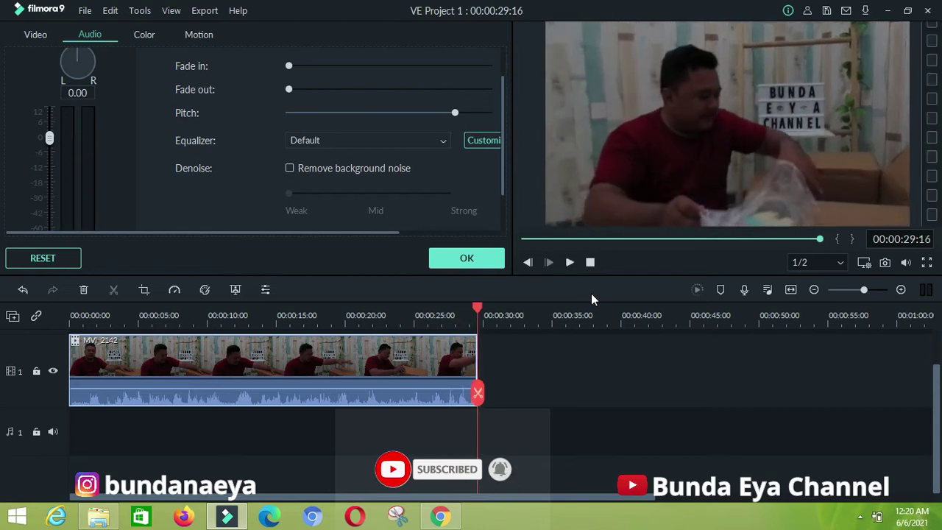
# Set the clip's pitch slightly below its maximum and preview the voice from the beginning
pyautogui.click(394, 114)
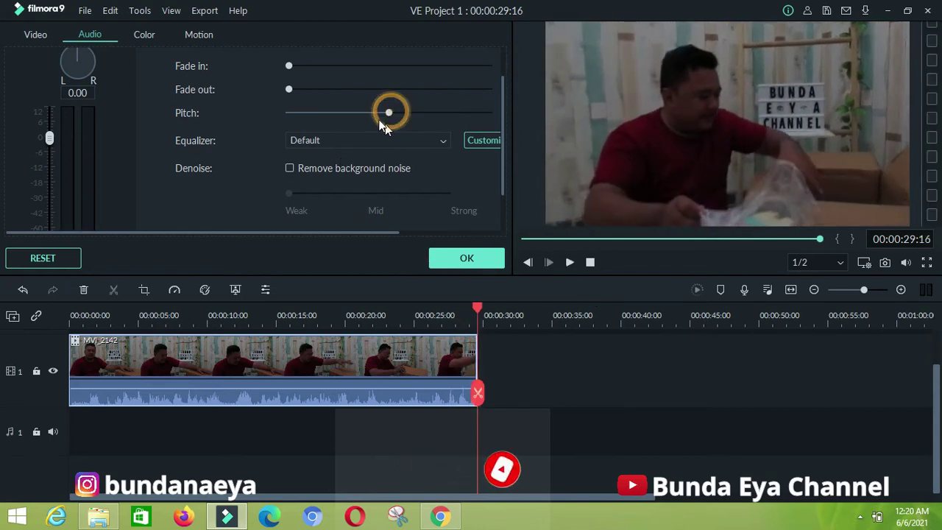
pyautogui.moveTo(389, 114); pyautogui.dragTo(456, 120)
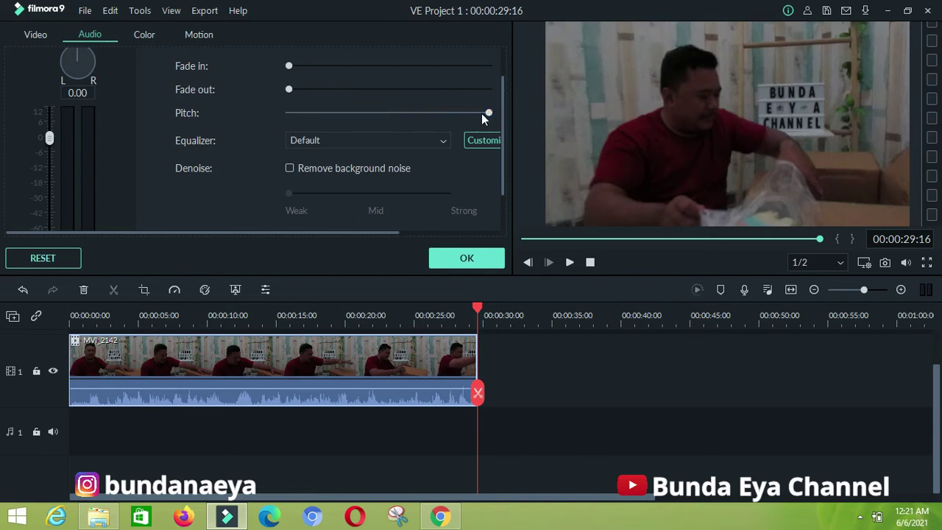
pyautogui.moveTo(486, 114); pyautogui.dragTo(476, 115)
pyautogui.moveTo(478, 311); pyautogui.dragTo(51, 319)
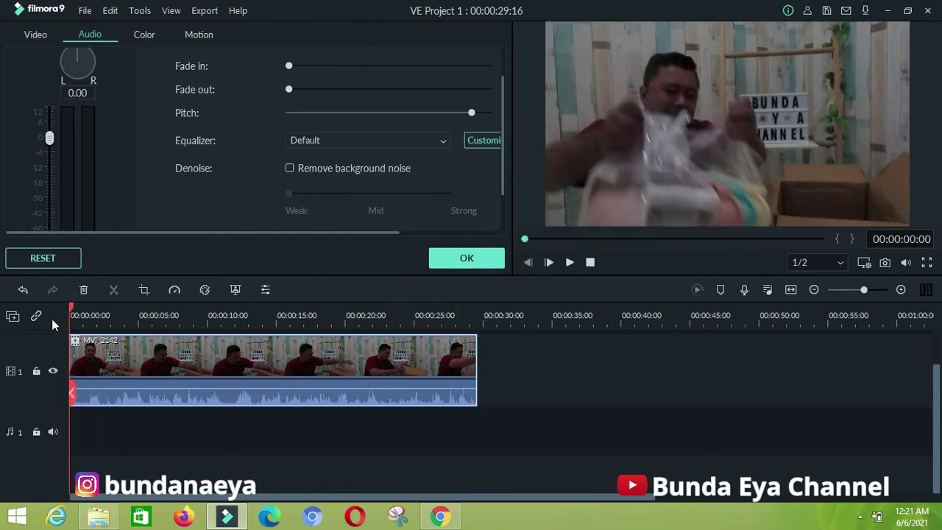
pyautogui.click(569, 262)
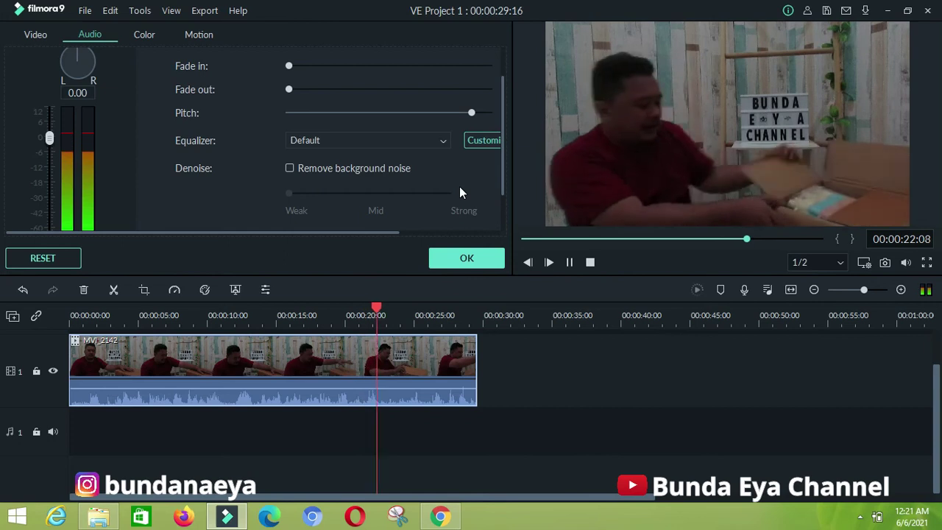
pyautogui.click(569, 262)
# Apply the Classic equalizer preset to the clip's audio
pyautogui.click(347, 138)
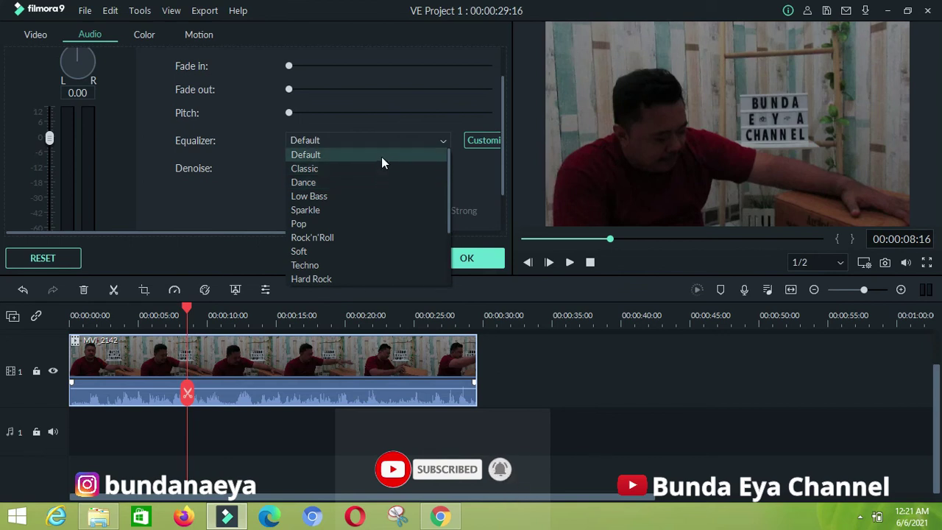
pyautogui.click(379, 170)
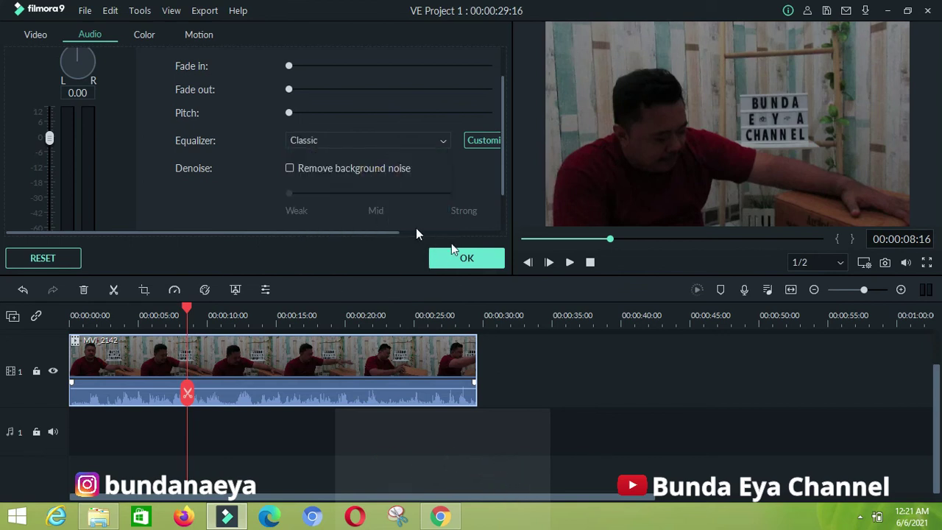
pyautogui.click(464, 269)
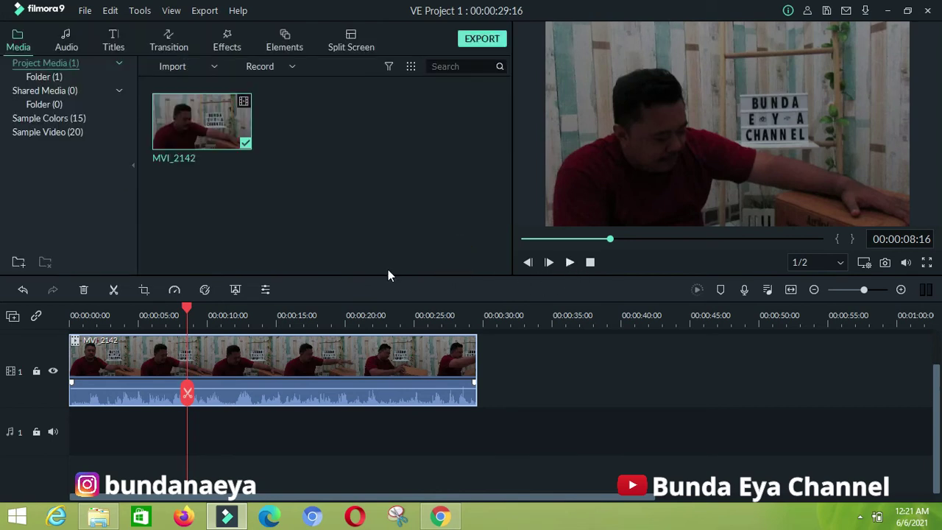
# Play the clip from the start with its audio settings open, try the Pop equalizer preset and settle on Rock'n'Roll
pyautogui.doubleClick(238, 397)
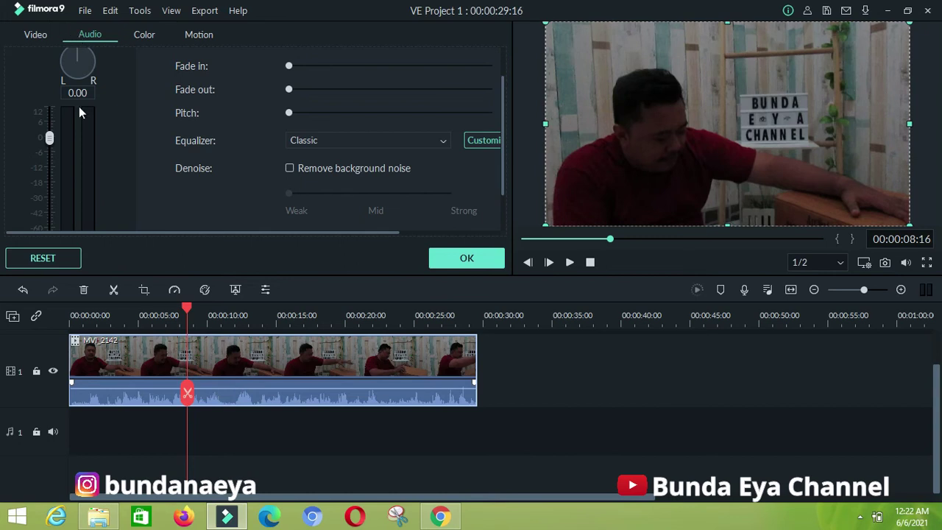
pyautogui.moveTo(186, 313); pyautogui.dragTo(71, 315)
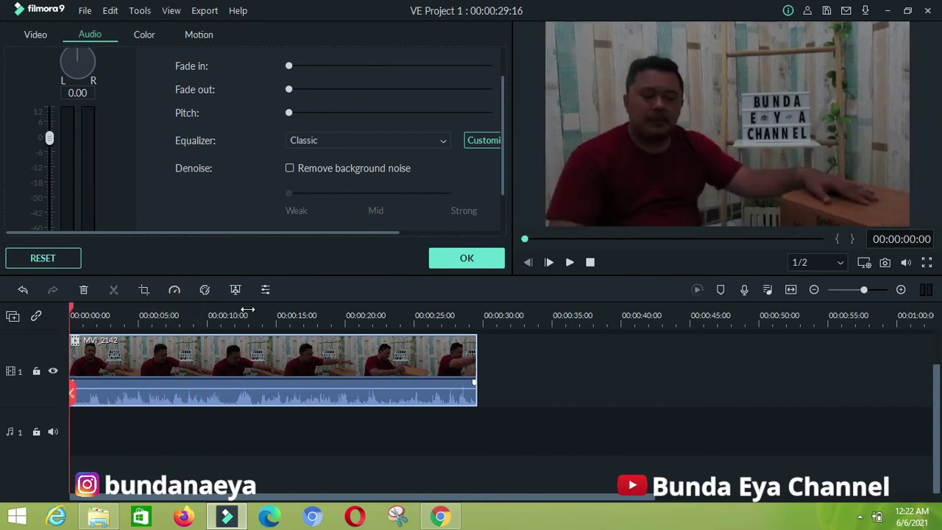
pyautogui.press('space')
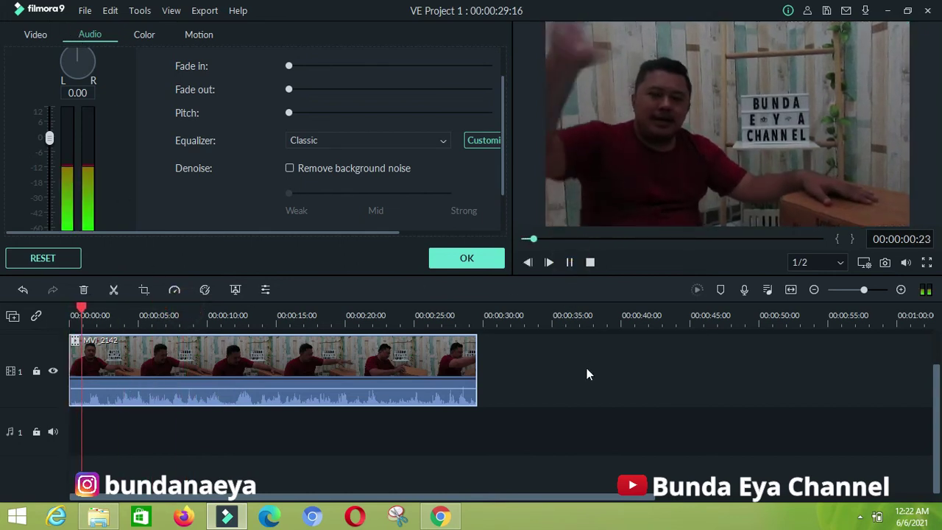
pyautogui.click(379, 141)
pyautogui.click(387, 221)
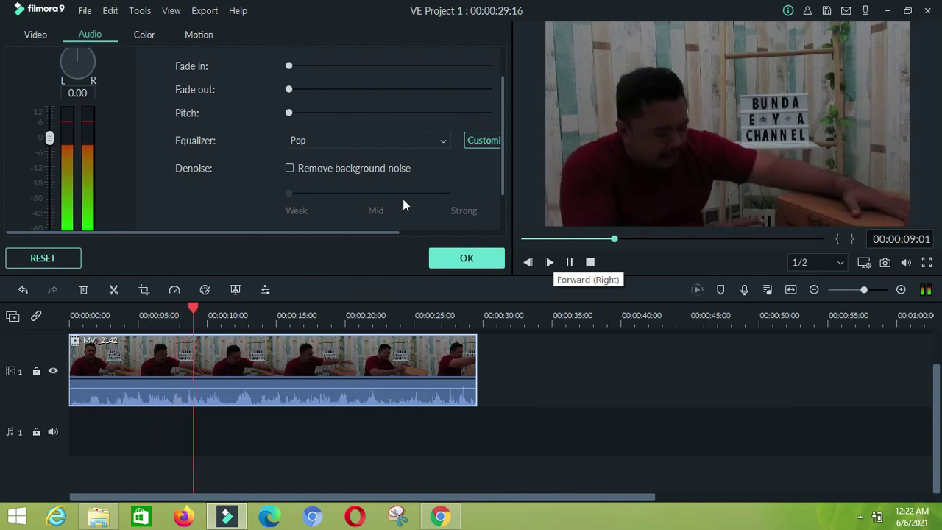
pyautogui.click(417, 141)
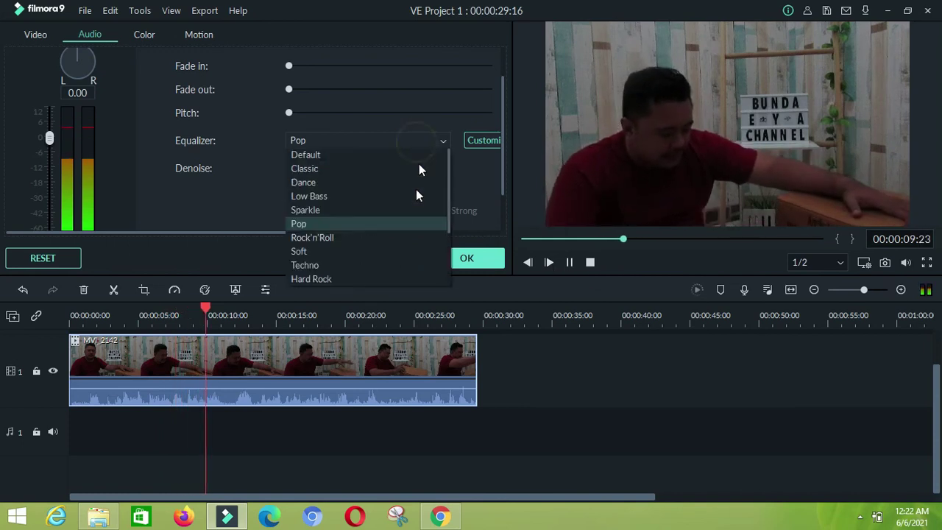
pyautogui.click(408, 239)
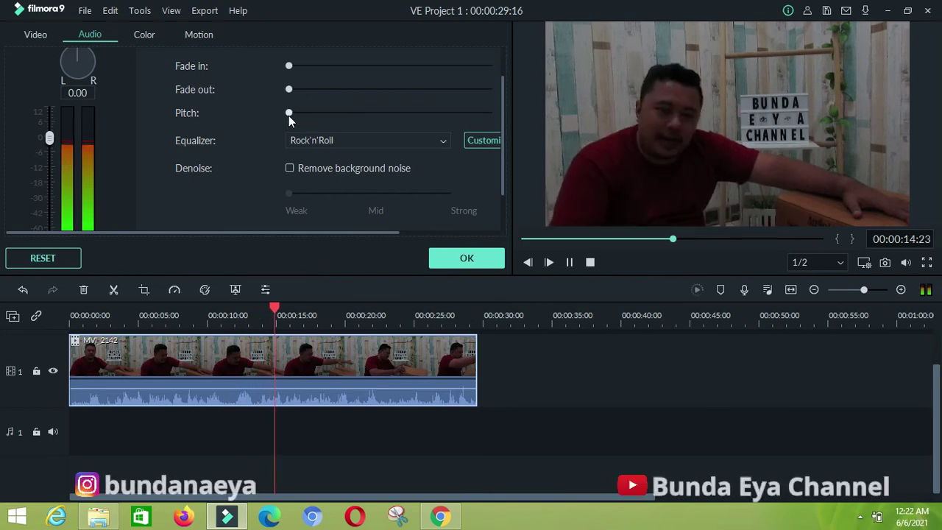
# Raise the clip's pitch to just below the midpoint, apply the audio settings and stop playback
pyautogui.moveTo(289, 115); pyautogui.dragTo(379, 114)
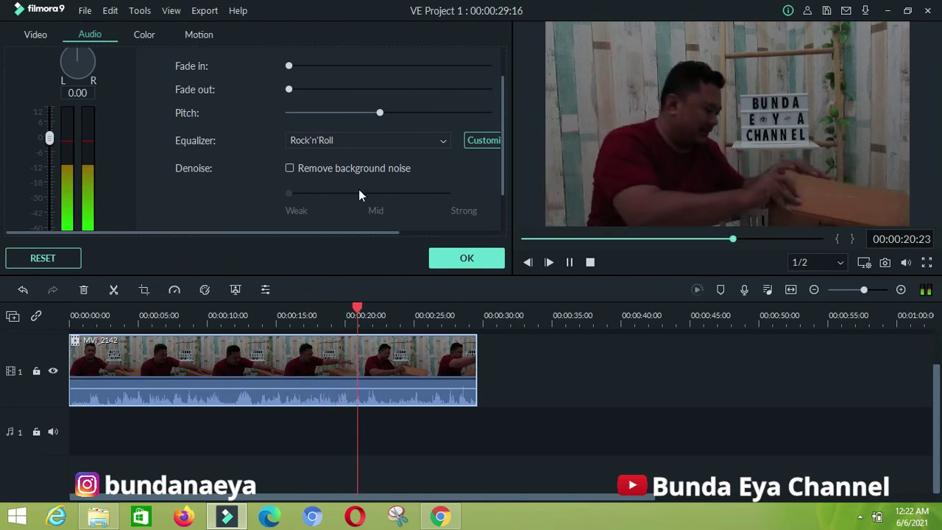
pyautogui.click(464, 260)
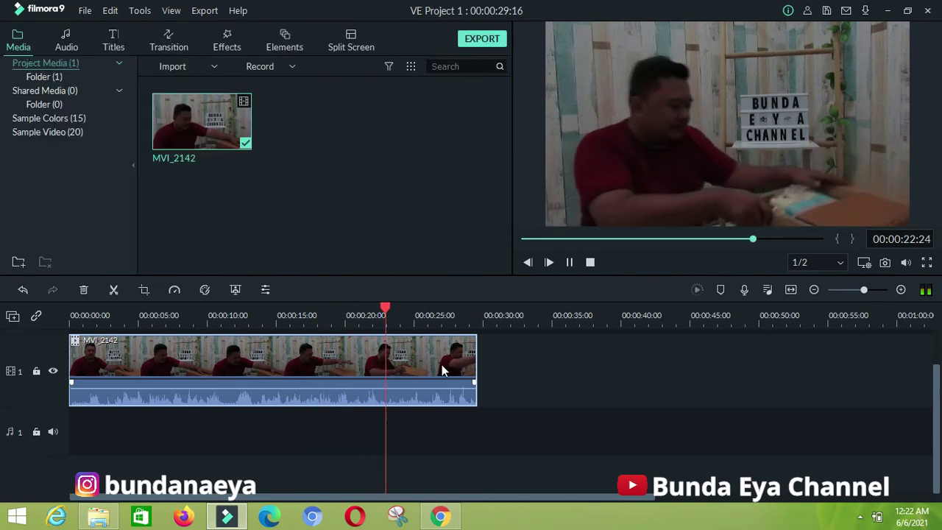
pyautogui.click(569, 262)
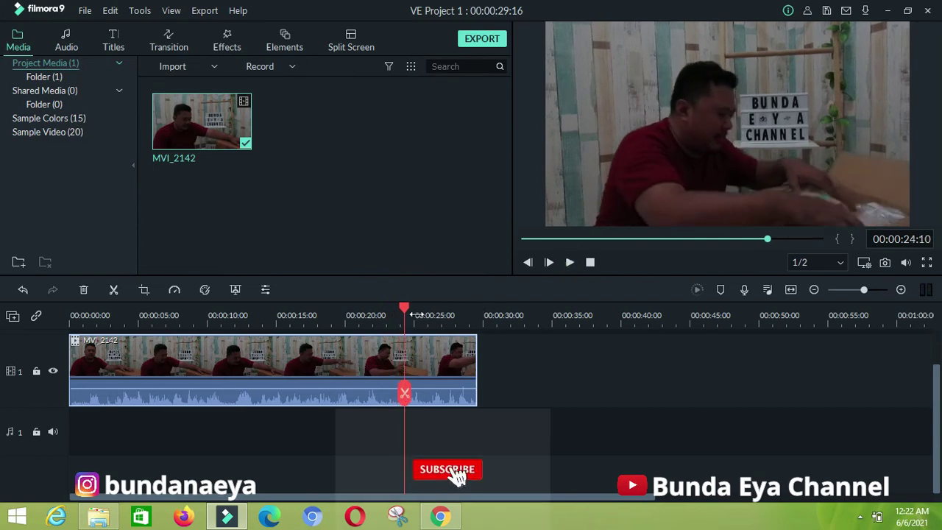
# Increase the clip's audio volume and preview the result
pyautogui.doubleClick(303, 398)
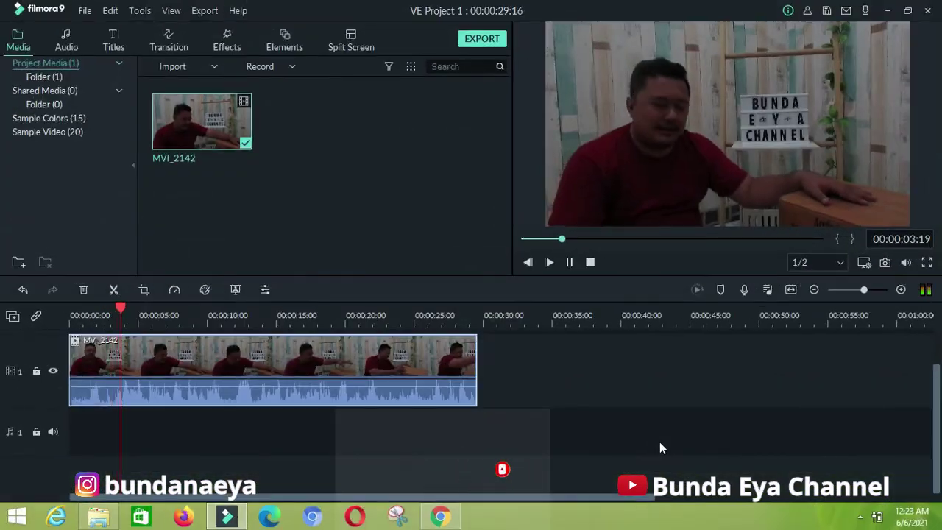
pyautogui.click(570, 263)
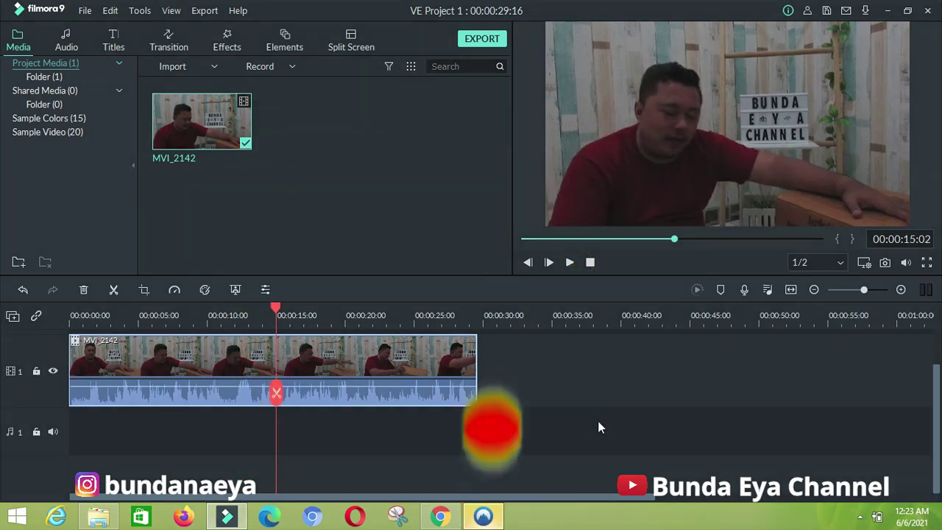